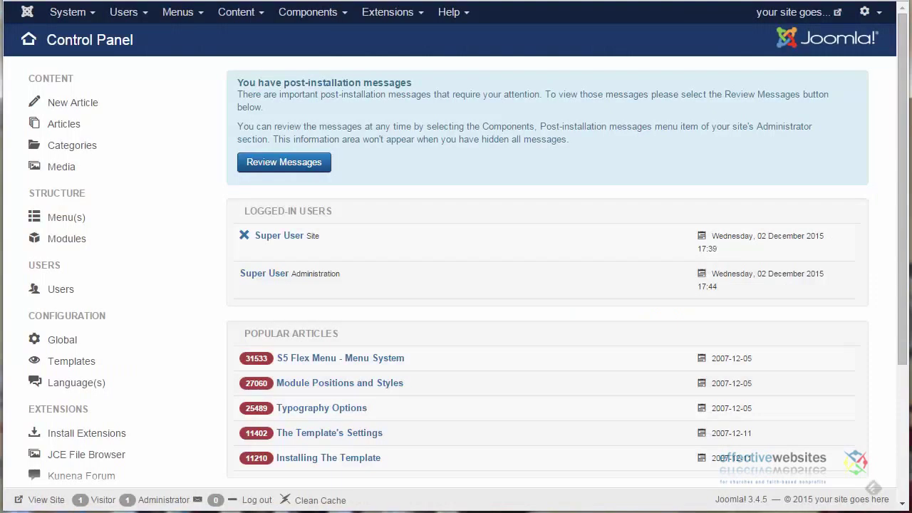
- Open the soul_search - Default template style from Extensions > Templates and scroll to its colour settings
{"action": "left_click", "coordinate": [367, 12]}
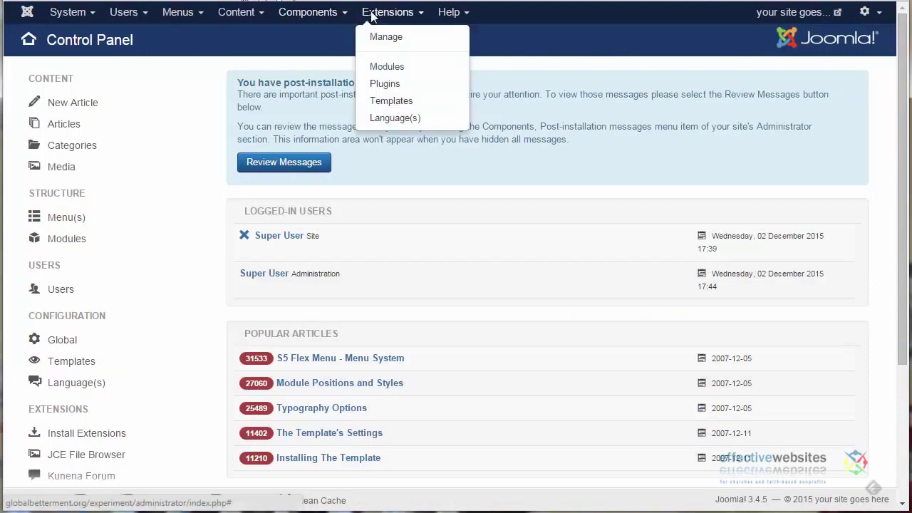
{"action": "left_click", "coordinate": [386, 102]}
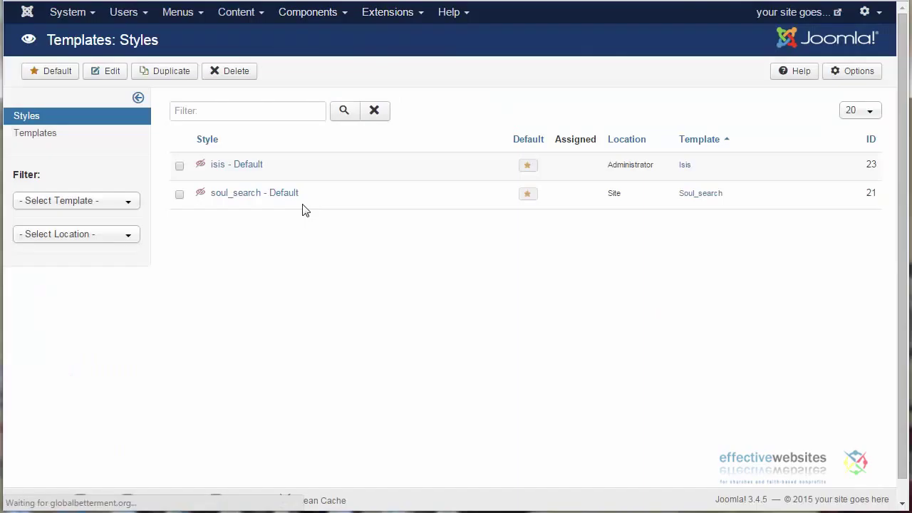
{"action": "left_click", "coordinate": [251, 193]}
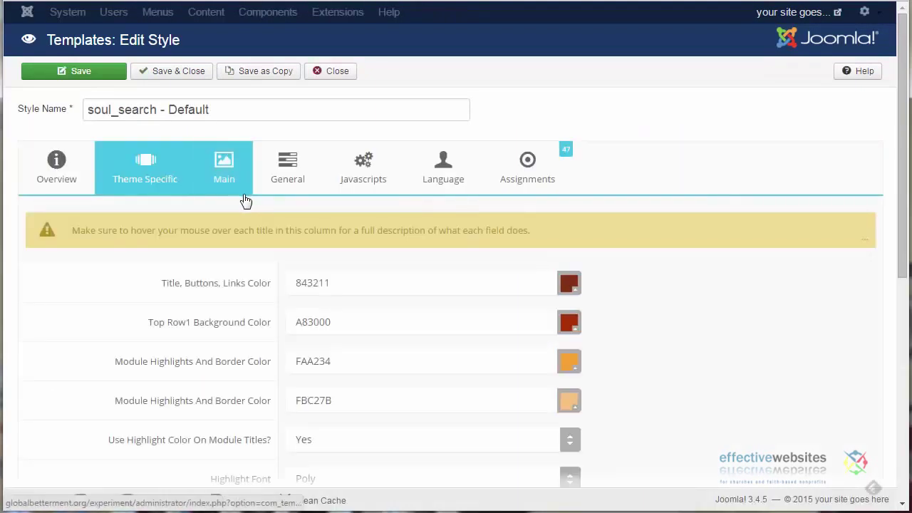
{"action": "scroll", "coordinate": [901, 191], "scroll_direction": "down", "scroll_amount": 1}
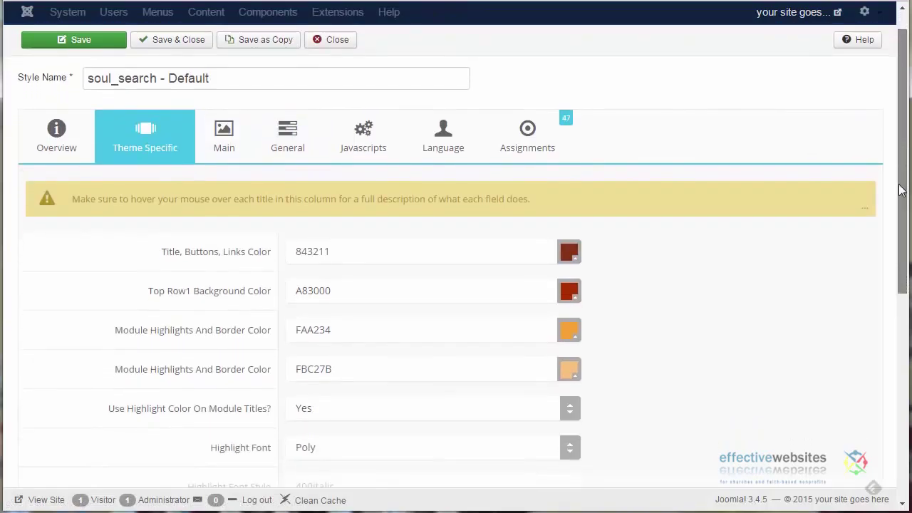
{"action": "left_click_drag", "start_coordinate": [901, 190], "coordinate": [895, 267]}
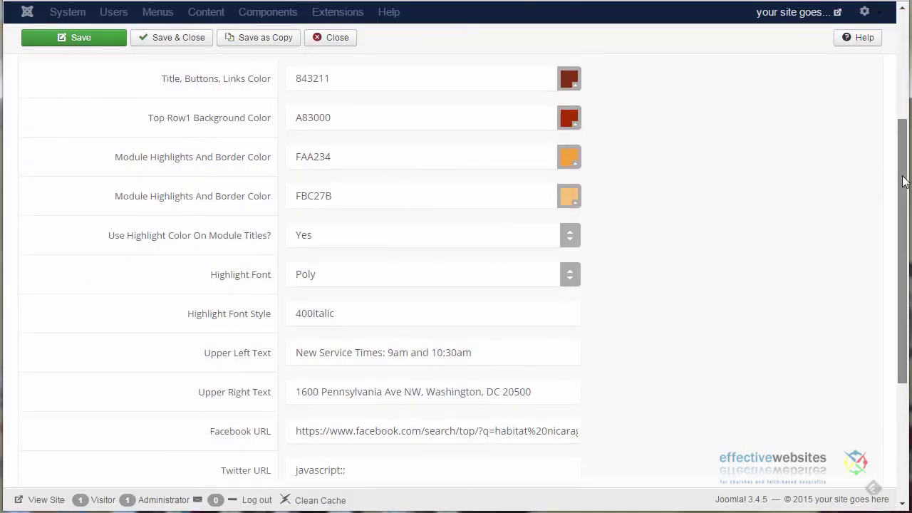
{"action": "left_click_drag", "start_coordinate": [902, 173], "coordinate": [903, 162]}
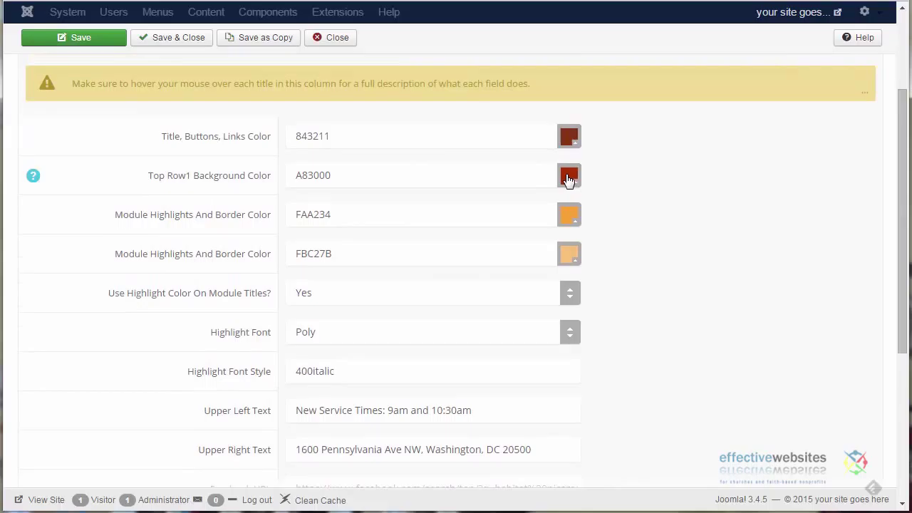
- Pick a greyish beige (A69B8D) for the Top Row1 background and save the style
{"action": "left_click", "coordinate": [567, 178]}
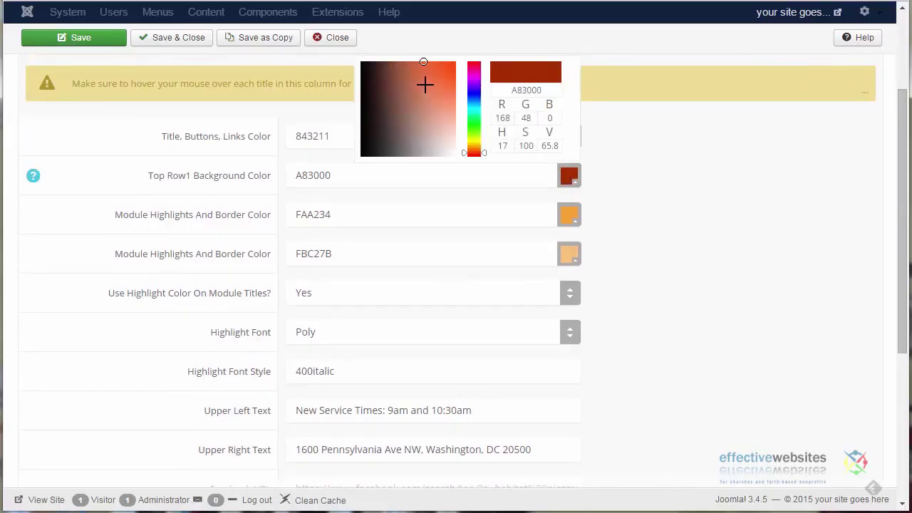
{"action": "mouse_move", "coordinate": [421, 63]}
{"action": "left_mouse_down"}
{"action": "mouse_move", "coordinate": [418, 102]}
{"action": "mouse_move", "coordinate": [388, 104]}
{"action": "mouse_move", "coordinate": [432, 112]}
{"action": "mouse_move", "coordinate": [422, 141]}
{"action": "left_mouse_up"}
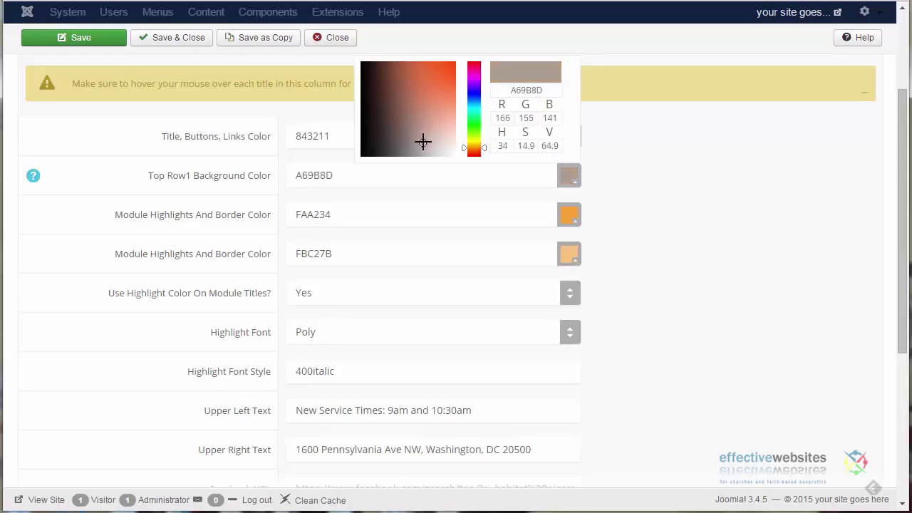
{"action": "left_click", "coordinate": [232, 57]}
{"action": "left_click", "coordinate": [85, 37]}
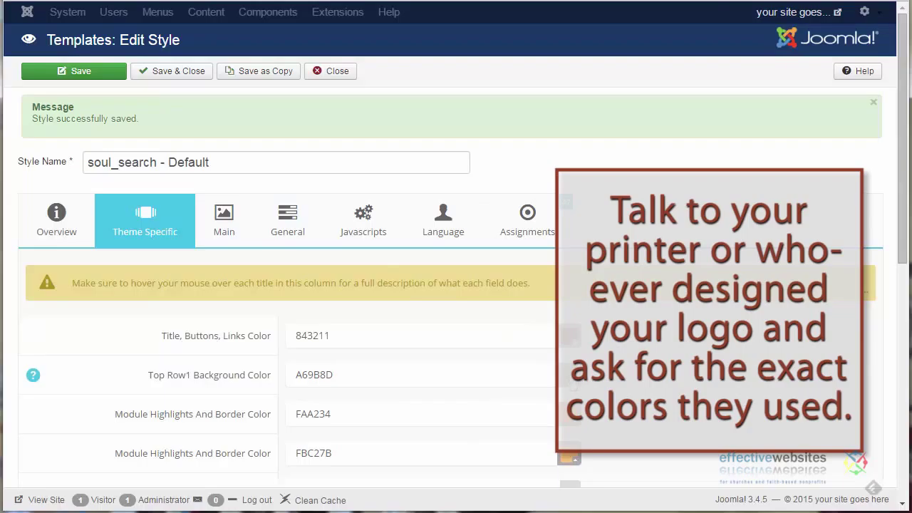
- Replace the Top Row1 background hex value with 336699
{"action": "left_click", "coordinate": [569, 375]}
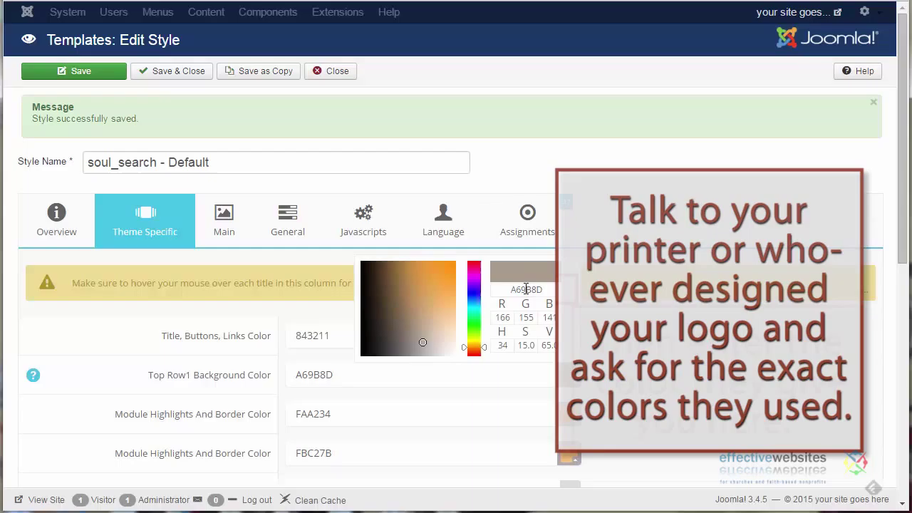
{"action": "left_click_drag", "start_coordinate": [544, 289], "coordinate": [480, 300]}
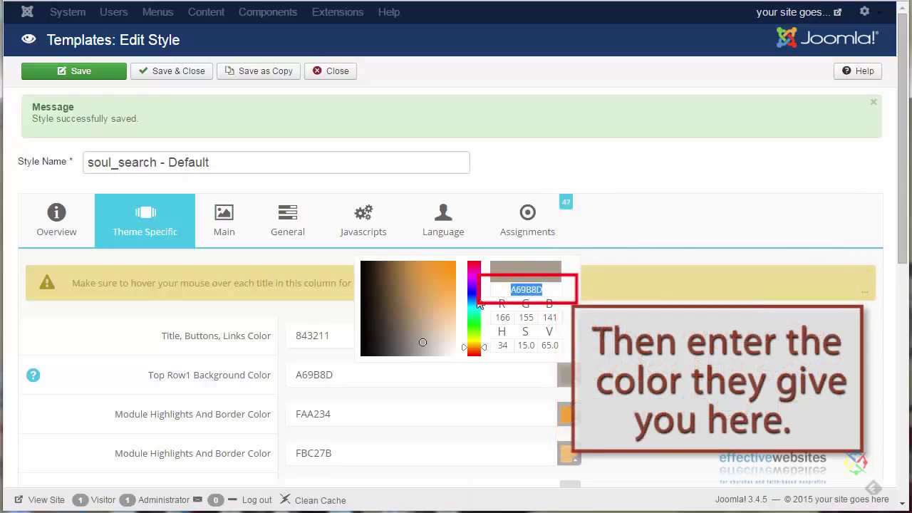
{"action": "type", "text": "336699"}
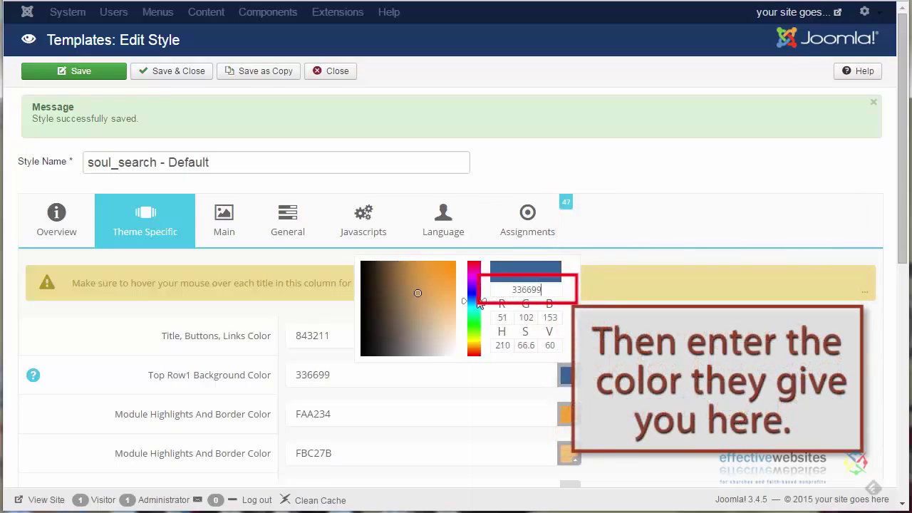
{"action": "key", "text": "Return"}
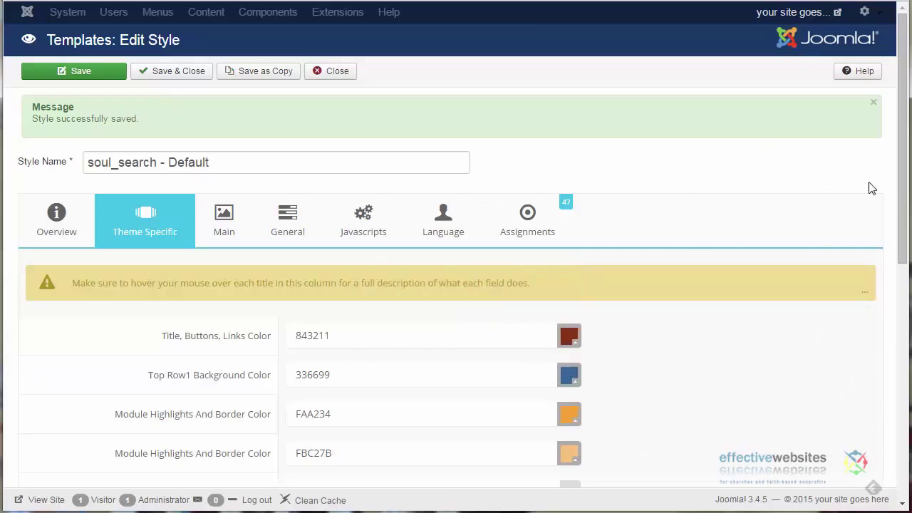
{"action": "scroll", "coordinate": [903, 228], "scroll_direction": "down", "scroll_amount": 1}
{"action": "left_click_drag", "start_coordinate": [906, 242], "coordinate": [903, 285]}
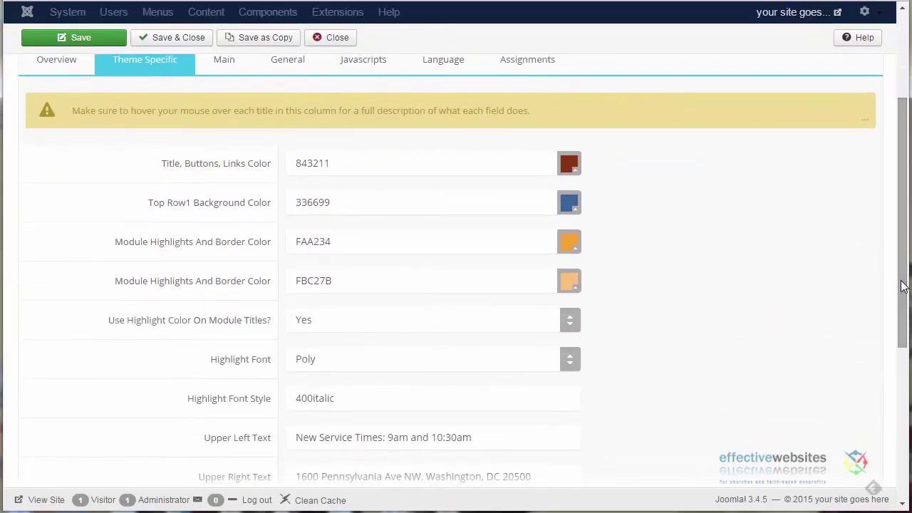
{"action": "left_click", "coordinate": [575, 210]}
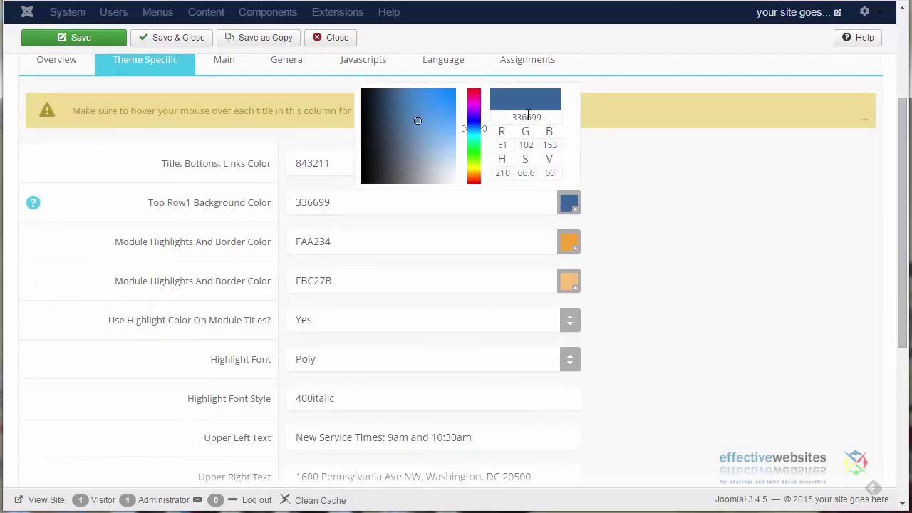
{"action": "left_click", "coordinate": [519, 200]}
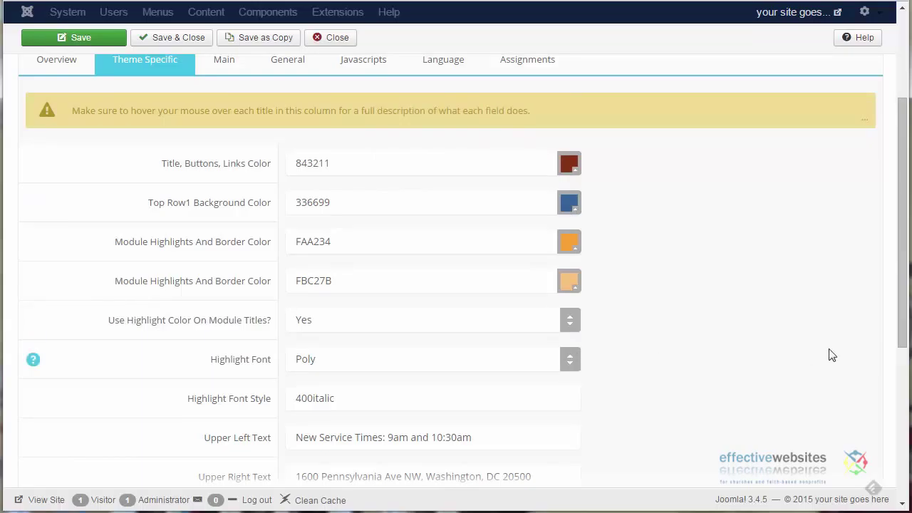
{"action": "left_click_drag", "start_coordinate": [905, 342], "coordinate": [903, 222]}
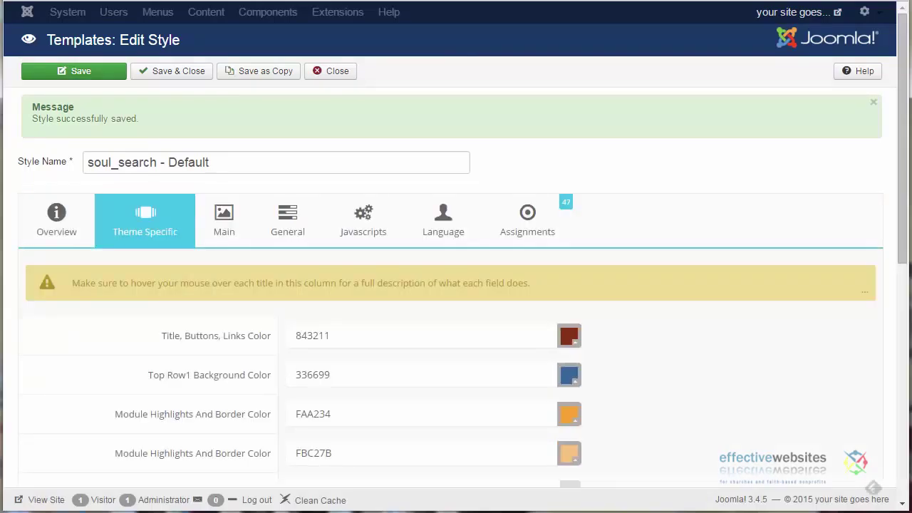
{"action": "left_click_drag", "start_coordinate": [900, 144], "coordinate": [905, 281]}
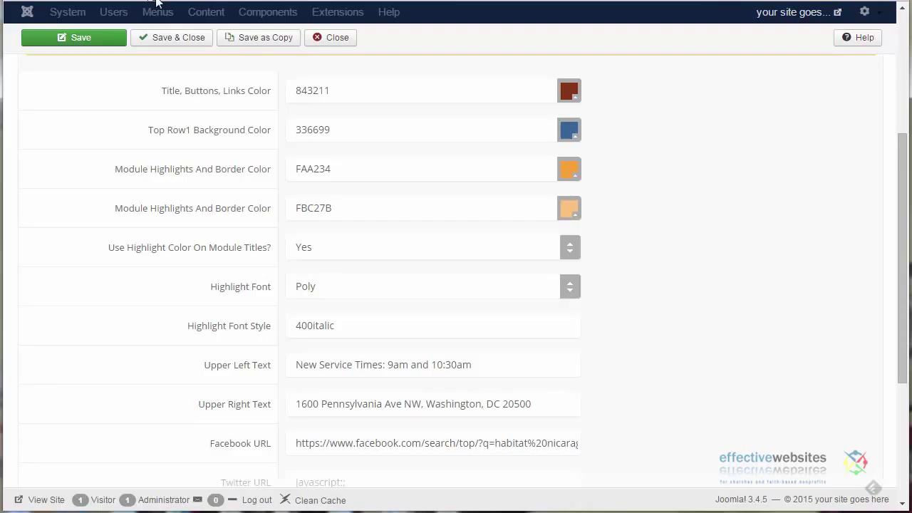
- Choose Cabin Sketch as the Highlight Font and save the template style
{"action": "left_click", "coordinate": [570, 292]}
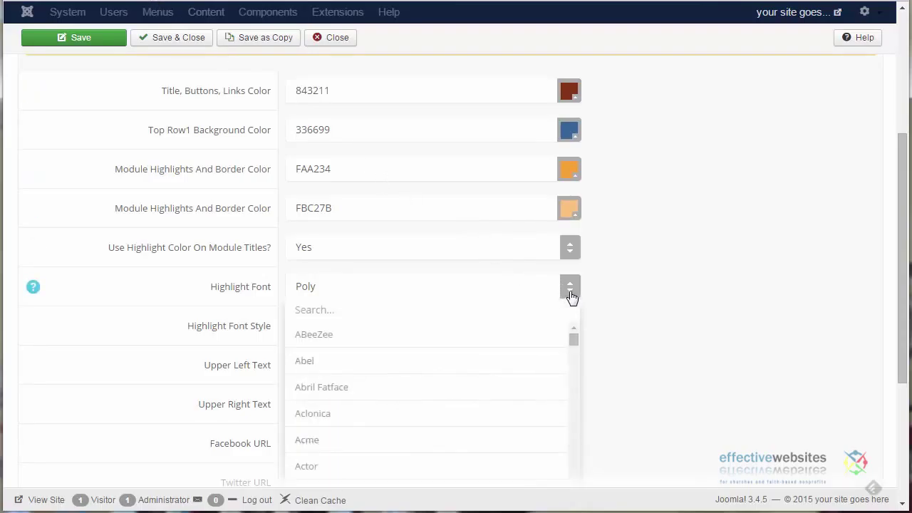
{"action": "left_click_drag", "start_coordinate": [569, 336], "coordinate": [572, 361]}
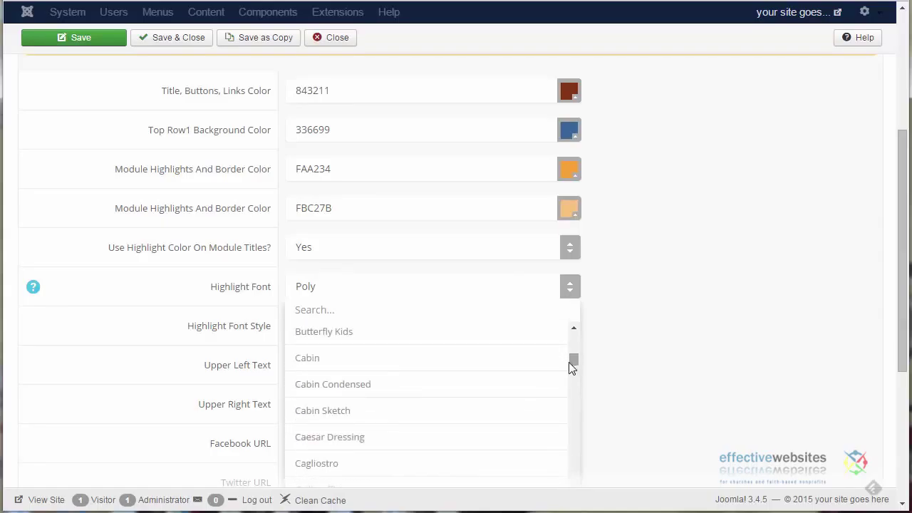
{"action": "left_click", "coordinate": [321, 411]}
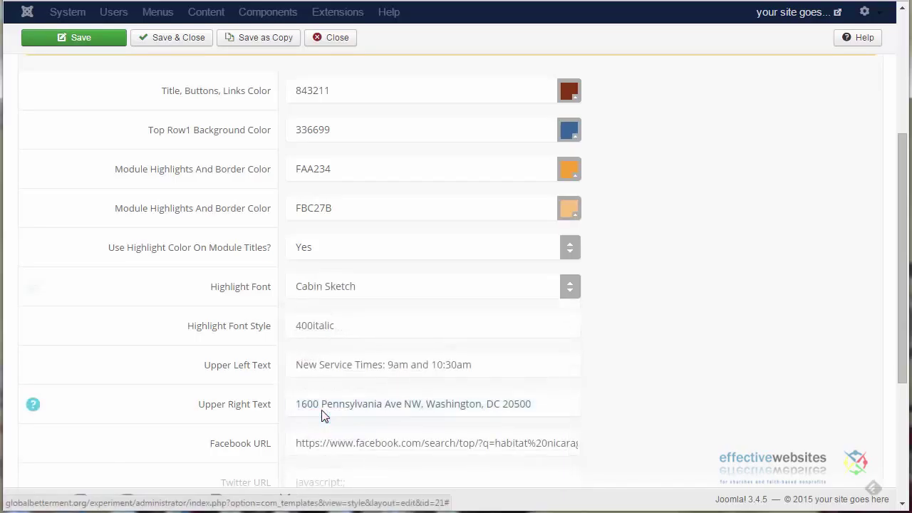
{"action": "left_click", "coordinate": [75, 38]}
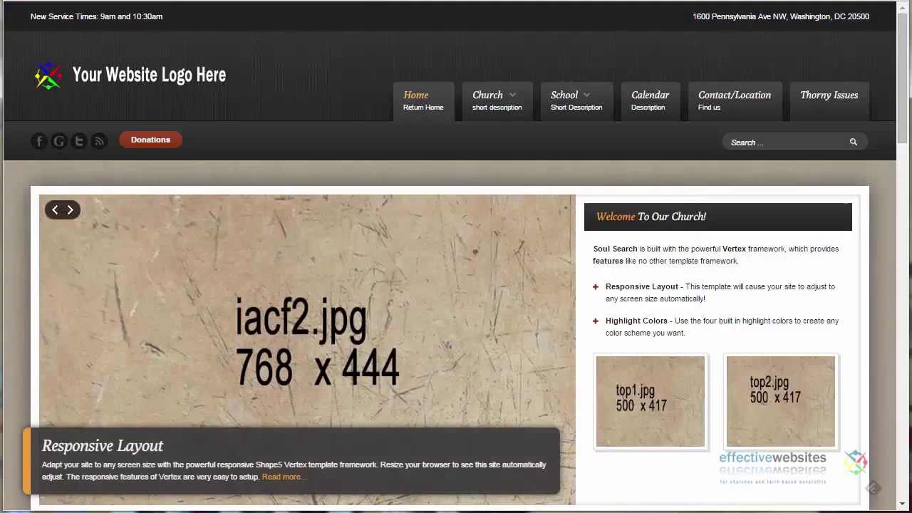
- Refresh the site front end with F5 and scroll to check the blue top row
{"action": "key", "text": "F5"}
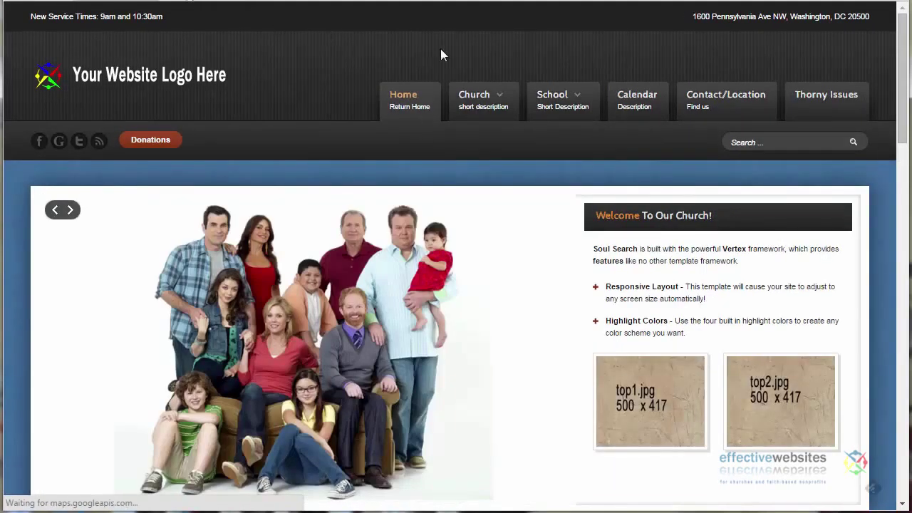
{"action": "left_click_drag", "start_coordinate": [902, 123], "coordinate": [903, 147]}
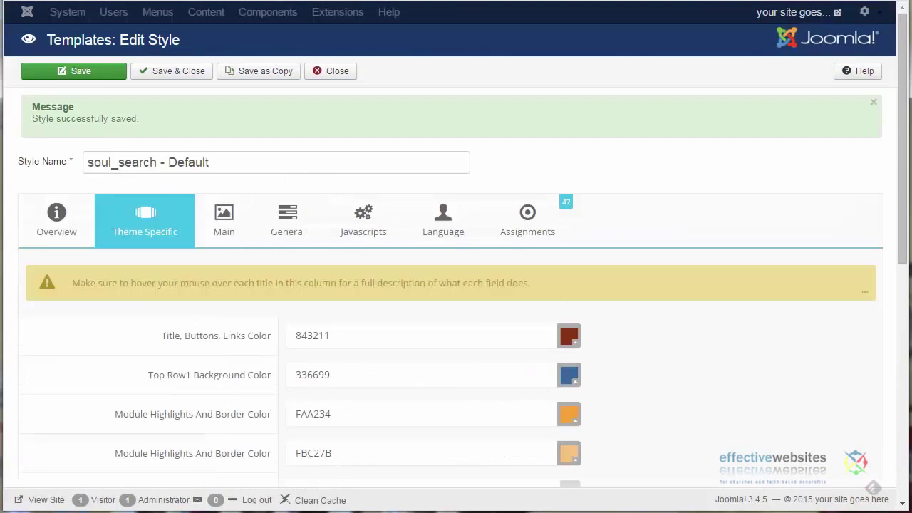
{"action": "left_click_drag", "start_coordinate": [901, 259], "coordinate": [901, 390]}
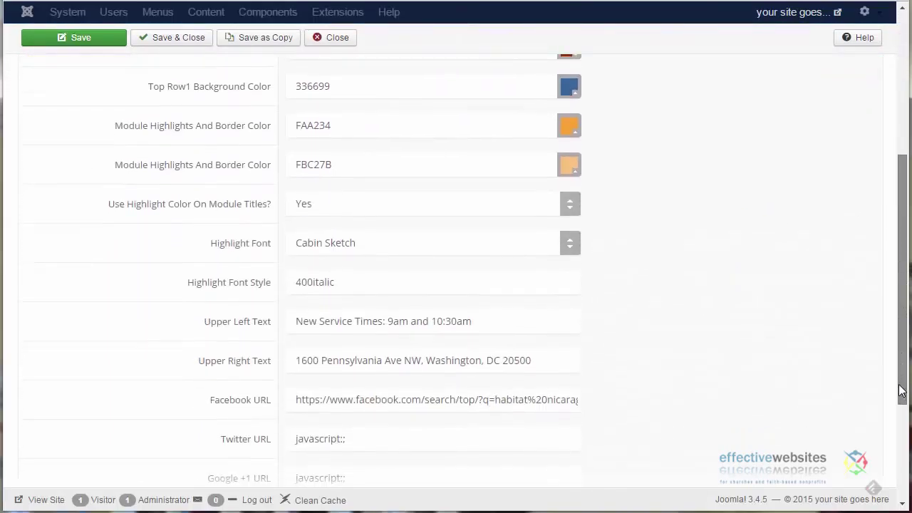
{"action": "left_click", "coordinate": [570, 245]}
{"action": "left_click_drag", "start_coordinate": [573, 300], "coordinate": [577, 335]}
{"action": "left_click", "coordinate": [541, 226]}
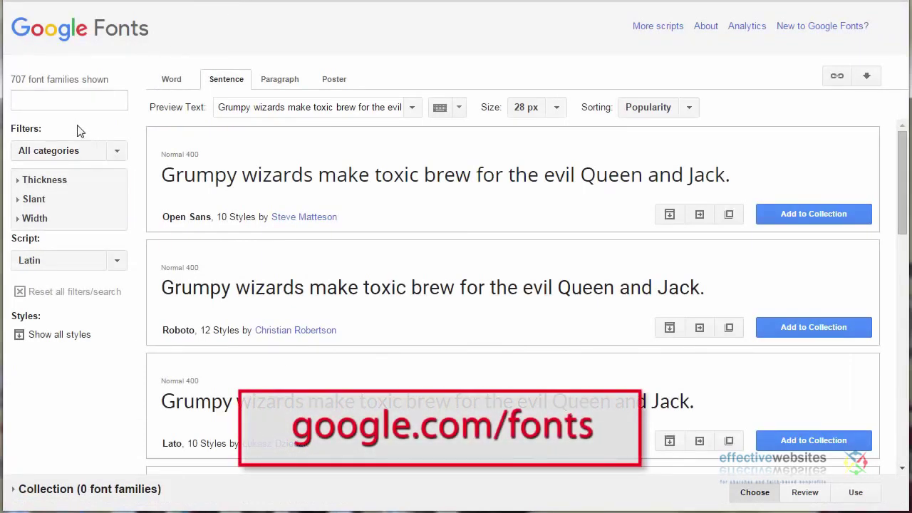
- Highlight the 707 font families count and scroll down the Google Fonts list
{"action": "left_click_drag", "start_coordinate": [12, 84], "coordinate": [104, 84]}
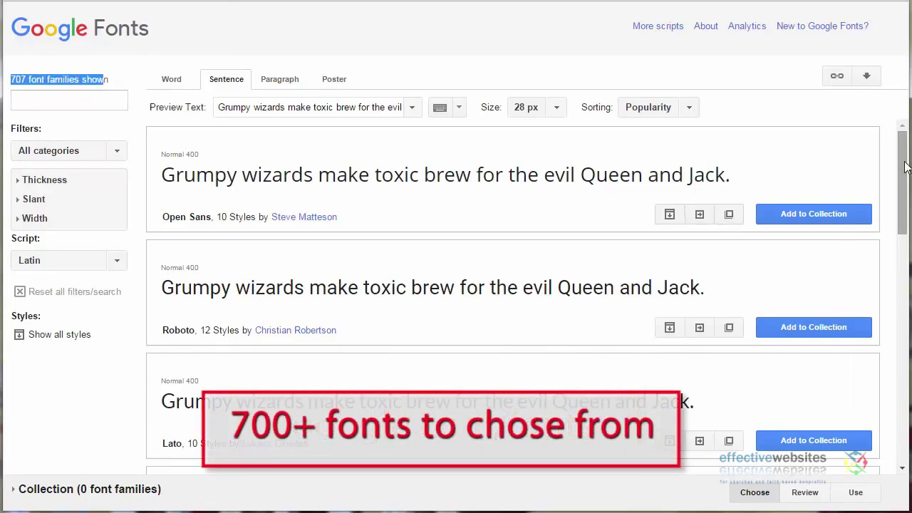
{"action": "left_click_drag", "start_coordinate": [905, 166], "coordinate": [903, 317]}
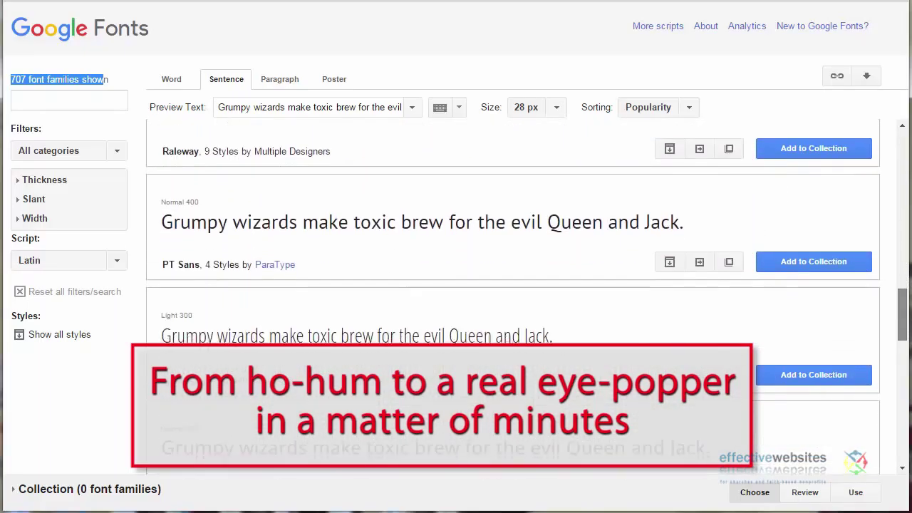
{"action": "scroll", "coordinate": [907, 456], "scroll_direction": "down", "scroll_amount": 5}
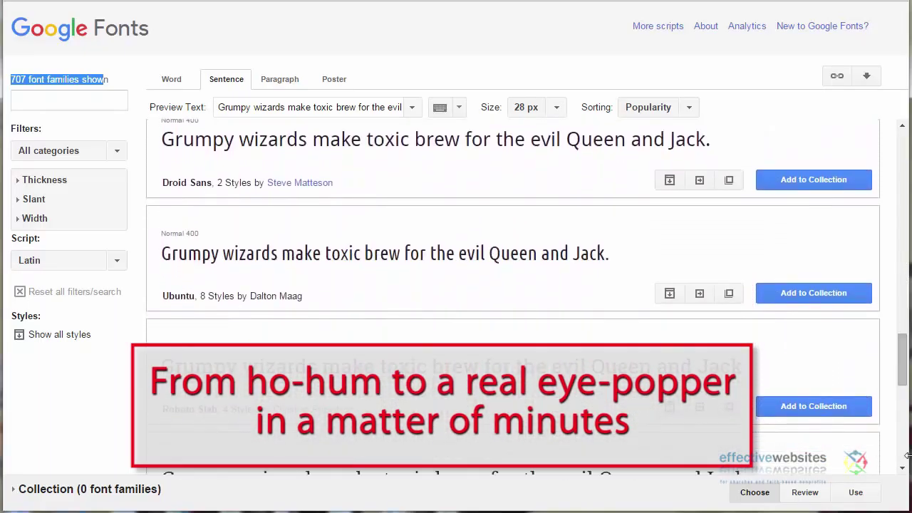